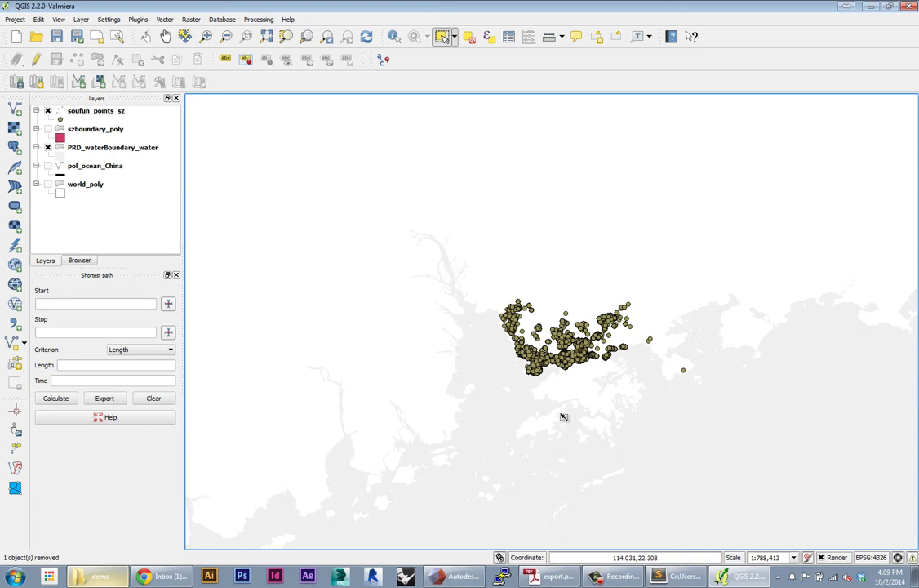
Zoom in and scroll through all 52390 records in the soufun_points_sz attribute table
{"action": "scroll", "coordinate": [631, 365], "scroll_direction": "up", "scroll_amount": 2}
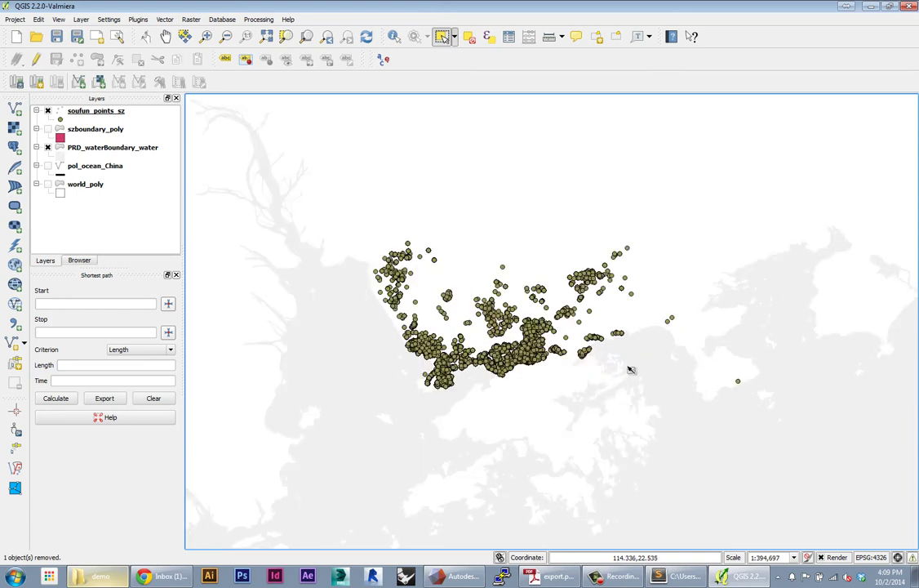
{"action": "scroll", "coordinate": [597, 396], "scroll_direction": "up", "scroll_amount": 1}
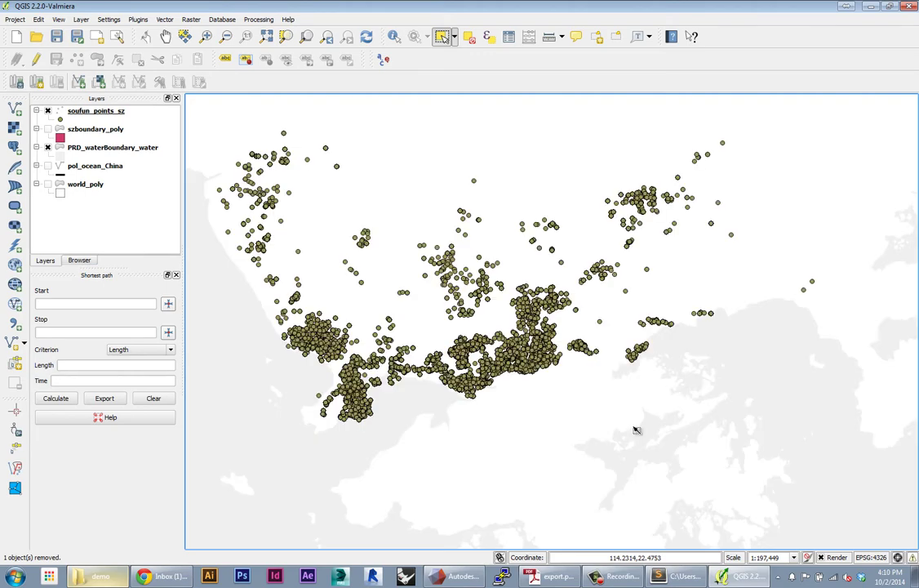
{"action": "right_click", "coordinate": [86, 112]}
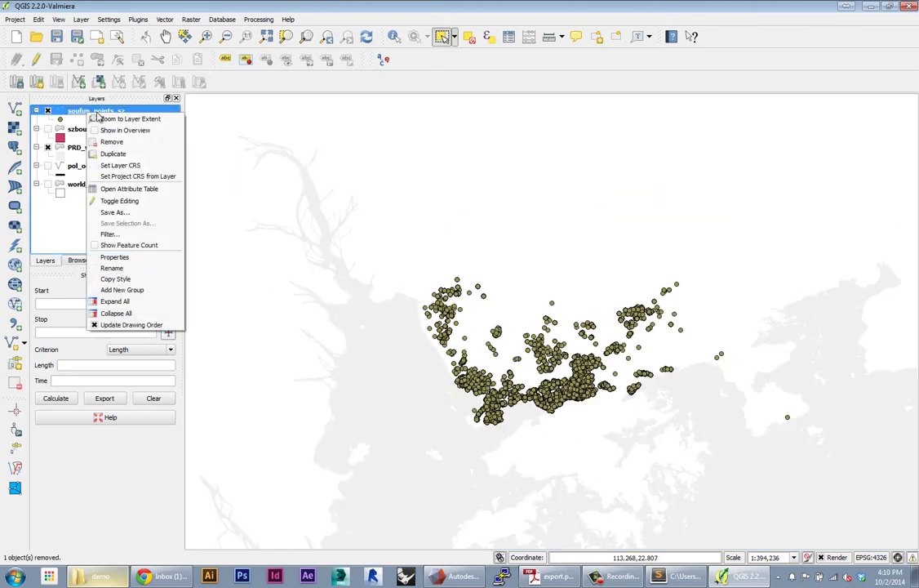
{"action": "left_click", "coordinate": [142, 190]}
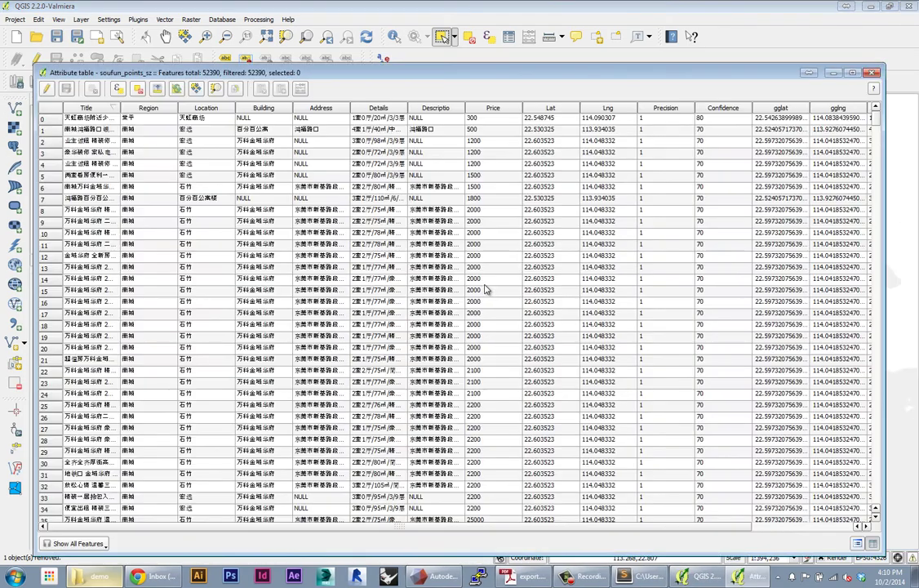
{"action": "left_click_drag", "start_coordinate": [875, 116], "coordinate": [876, 532]}
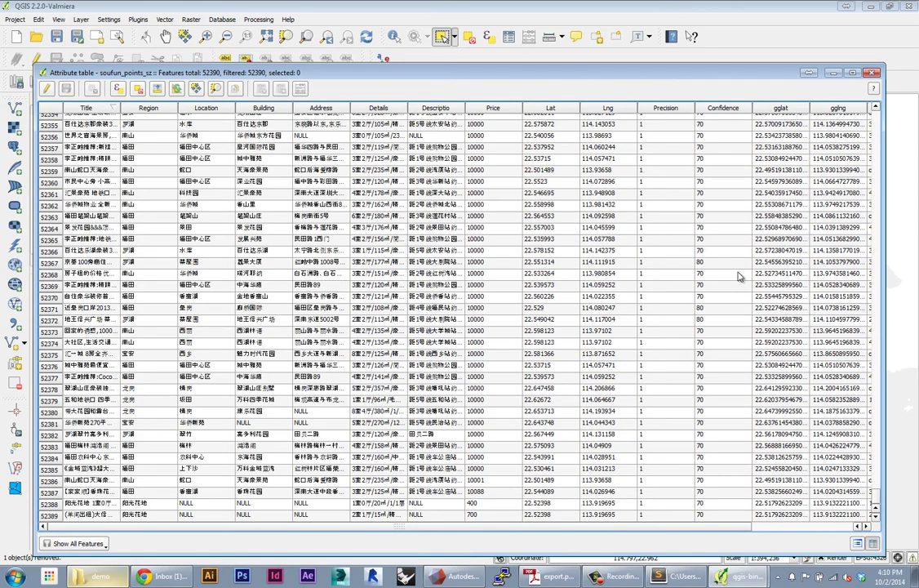
Close the attribute table and bring the exported price map export.pdf forward
{"action": "left_click", "coordinate": [874, 73]}
{"action": "scroll", "coordinate": [532, 415], "scroll_direction": "up", "scroll_amount": 1}
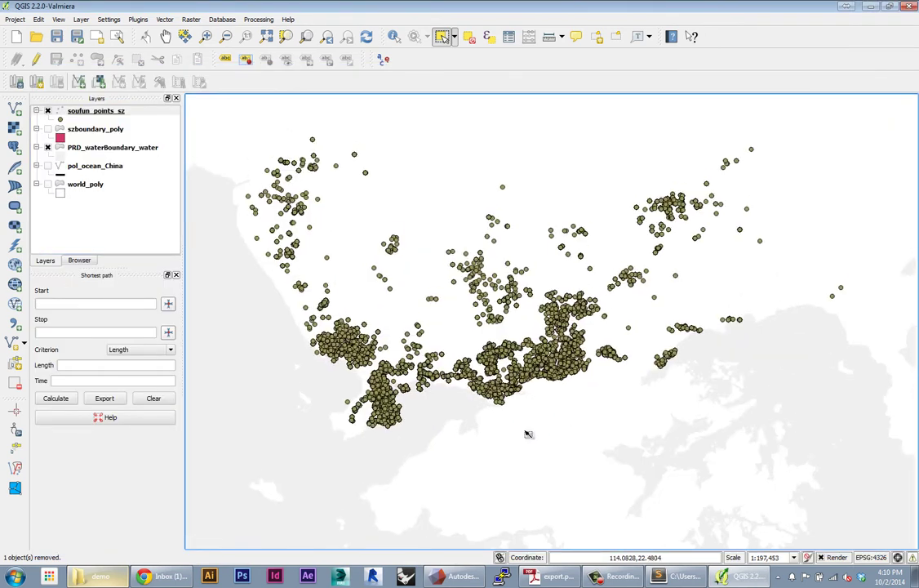
{"action": "left_click", "coordinate": [555, 577]}
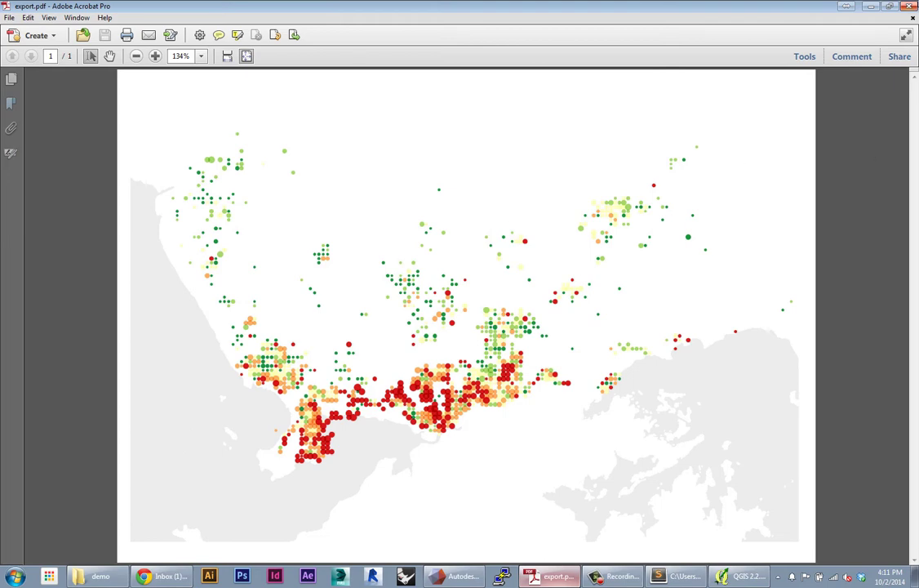
Minimize Acrobat after reviewing export.pdf to get back to the QGIS map
{"action": "left_click", "coordinate": [868, 7]}
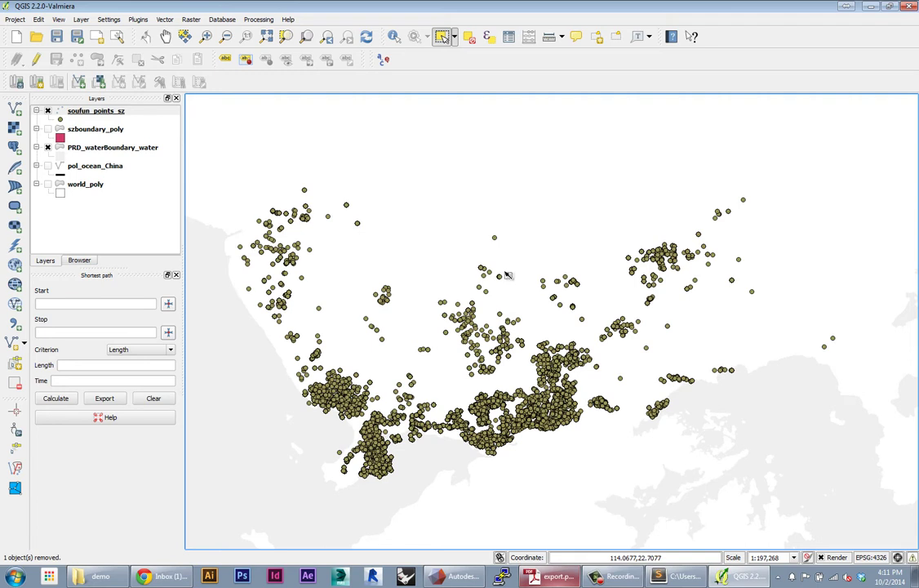
{"action": "left_click", "coordinate": [164, 19]}
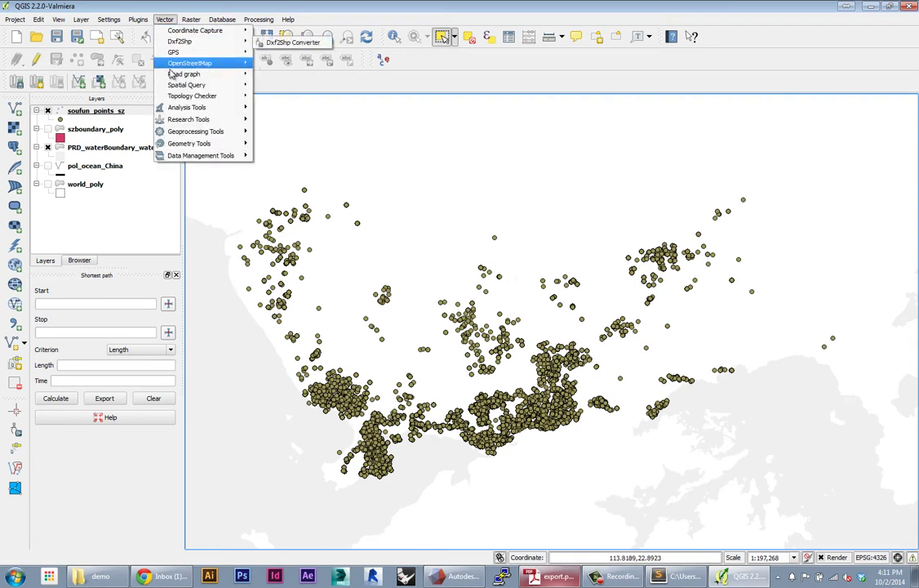
{"action": "mouse_move", "coordinate": [214, 132]}
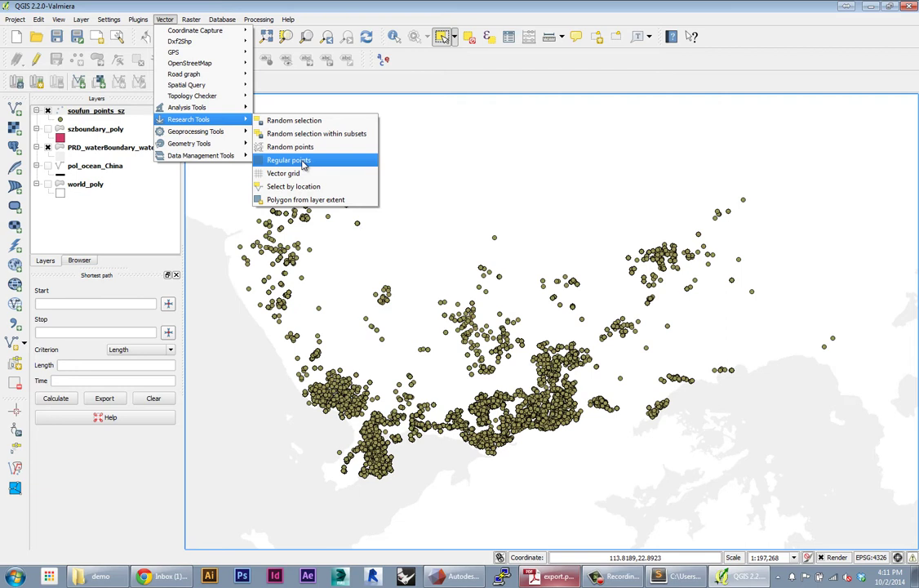
{"action": "left_click", "coordinate": [302, 161]}
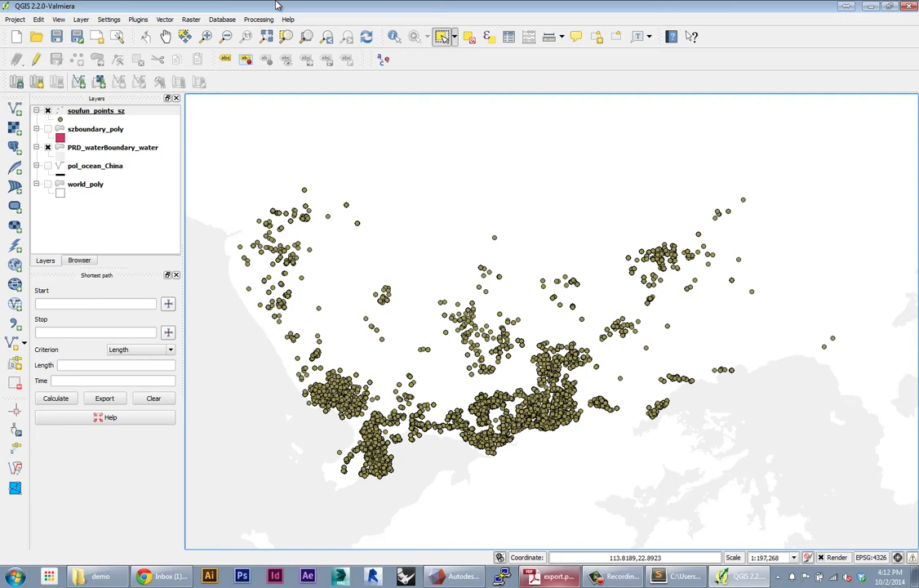
In Project Properties, apply World_Mercator (EPSG:54004) from the recently used CRS list
{"action": "left_click", "coordinate": [15, 18]}
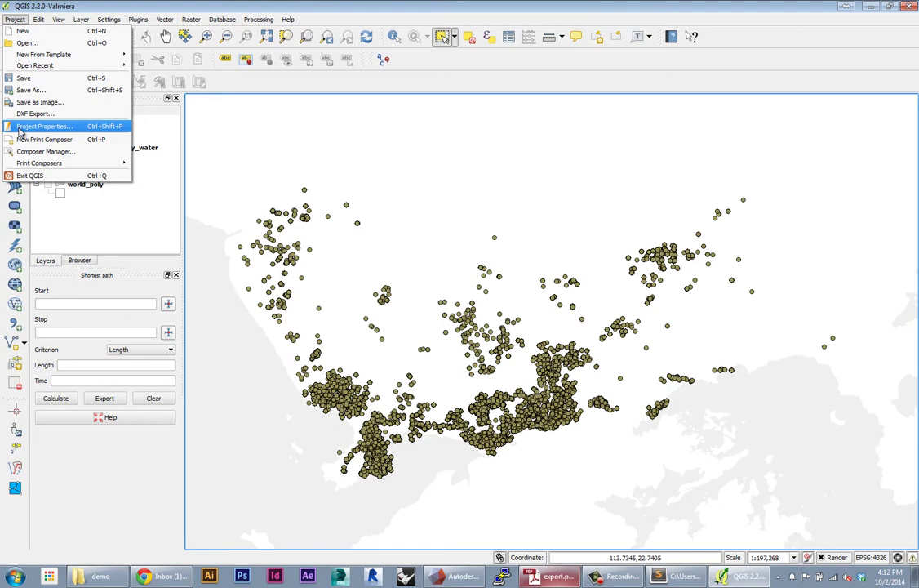
{"action": "left_click", "coordinate": [42, 126]}
{"action": "left_click_drag", "start_coordinate": [290, 41], "coordinate": [371, 80]}
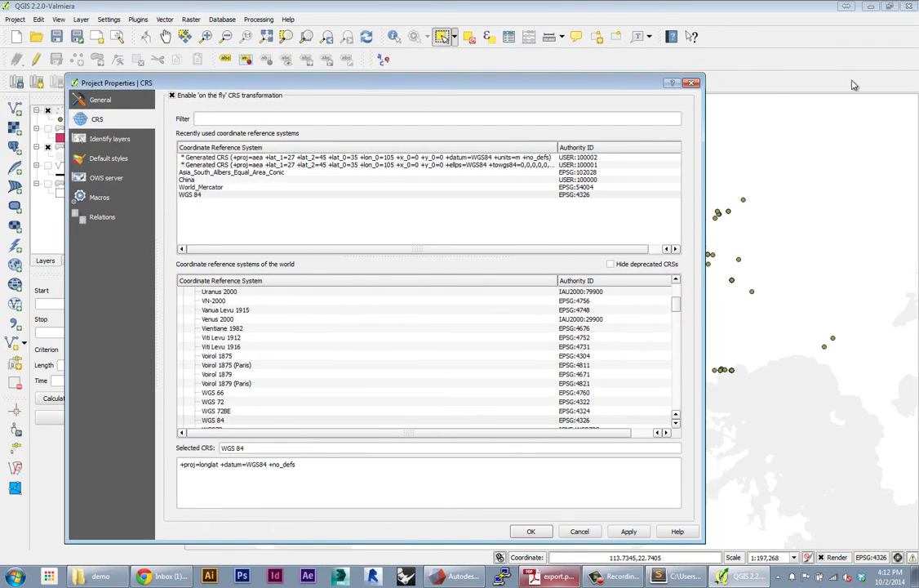
{"action": "left_click", "coordinate": [691, 83]}
{"action": "left_click", "coordinate": [15, 19]}
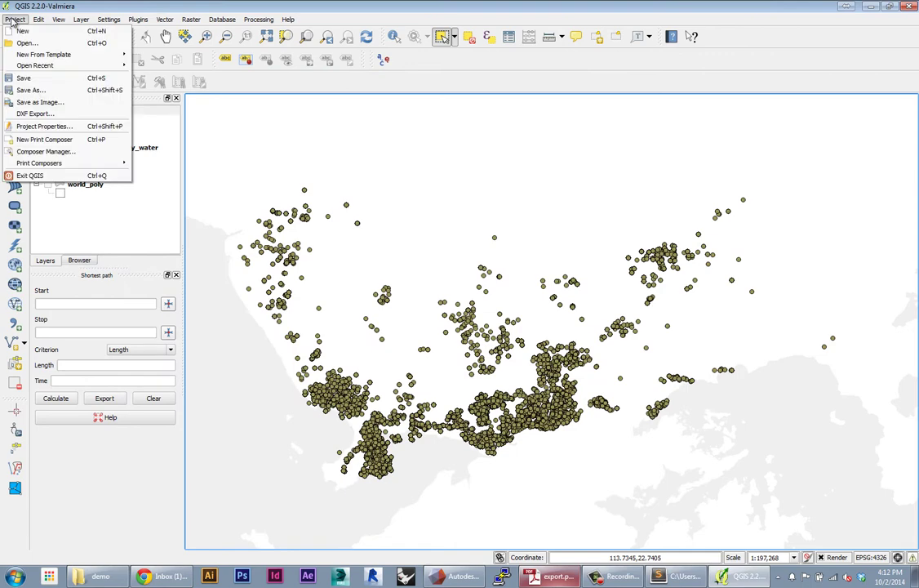
{"action": "left_click", "coordinate": [37, 127]}
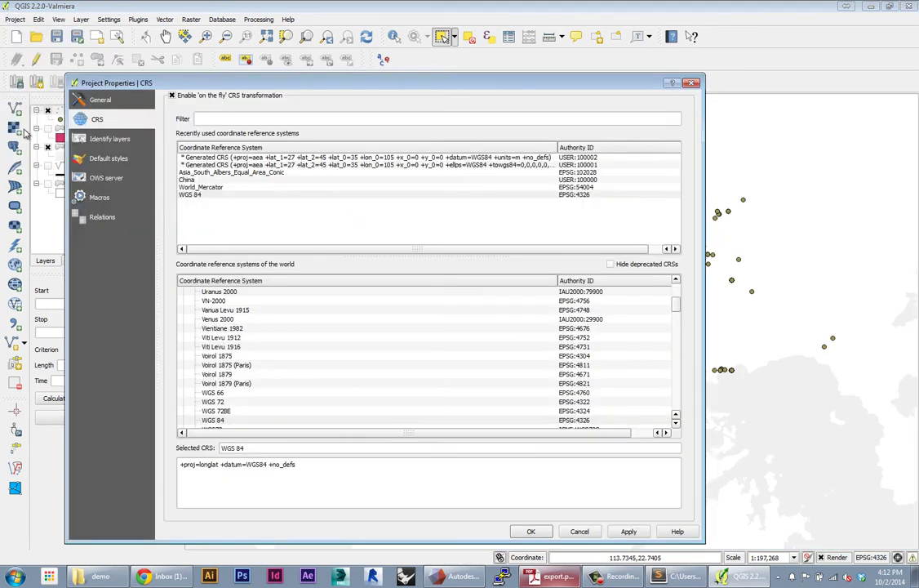
{"action": "left_click", "coordinate": [200, 187]}
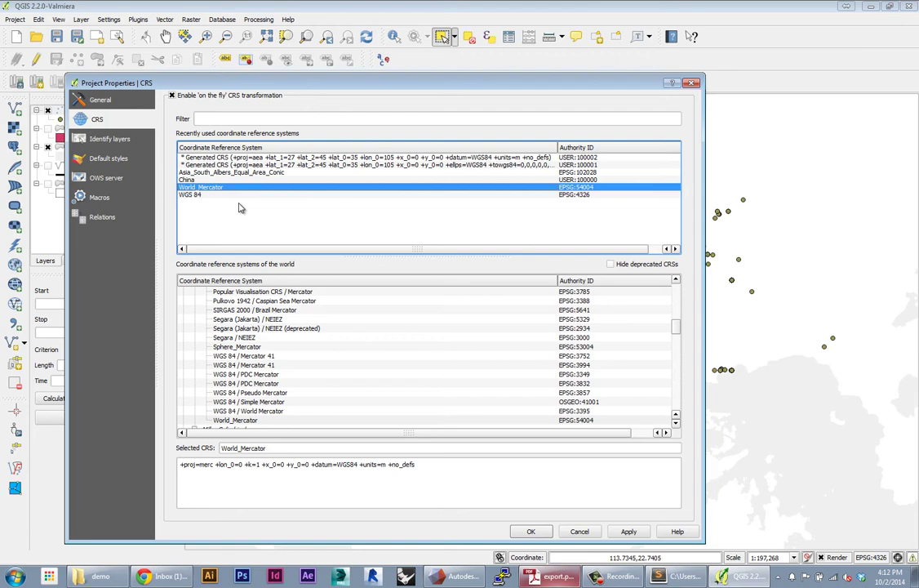
{"action": "left_click", "coordinate": [184, 179]}
{"action": "left_click", "coordinate": [204, 187]}
{"action": "left_click", "coordinate": [536, 531]}
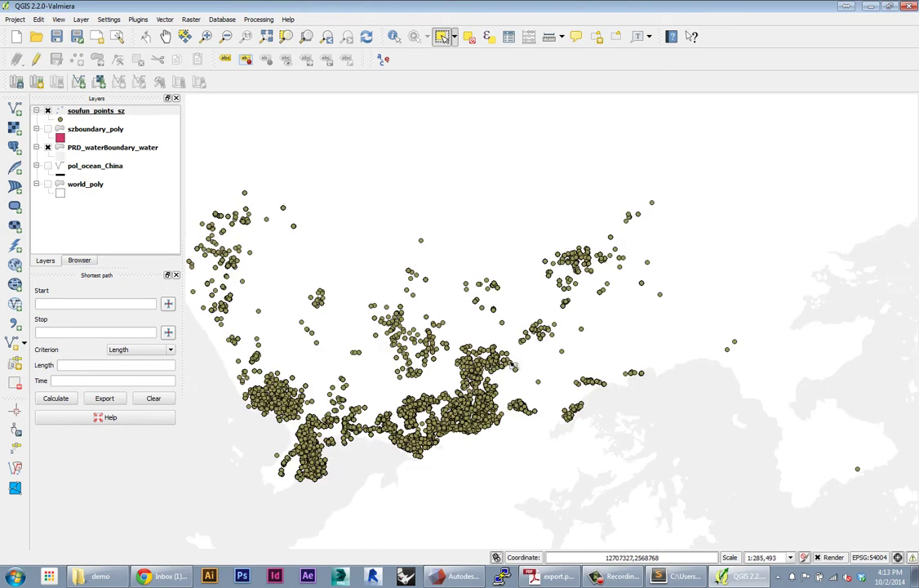
Pan and zoom to about 1:15,107 on the scattered housing points beside the shoreline
{"action": "left_click_drag", "start_coordinate": [510, 363], "coordinate": [535, 362]}
{"action": "scroll", "coordinate": [545, 305], "scroll_direction": "down", "scroll_amount": 1}
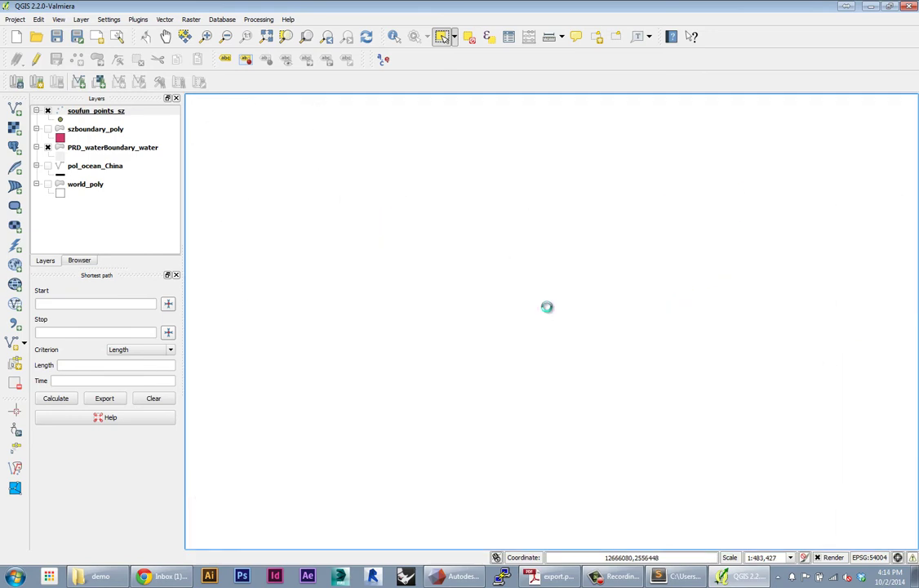
{"action": "scroll", "coordinate": [612, 323], "scroll_direction": "up", "scroll_amount": 1}
{"action": "left_click_drag", "start_coordinate": [603, 355], "coordinate": [681, 369]}
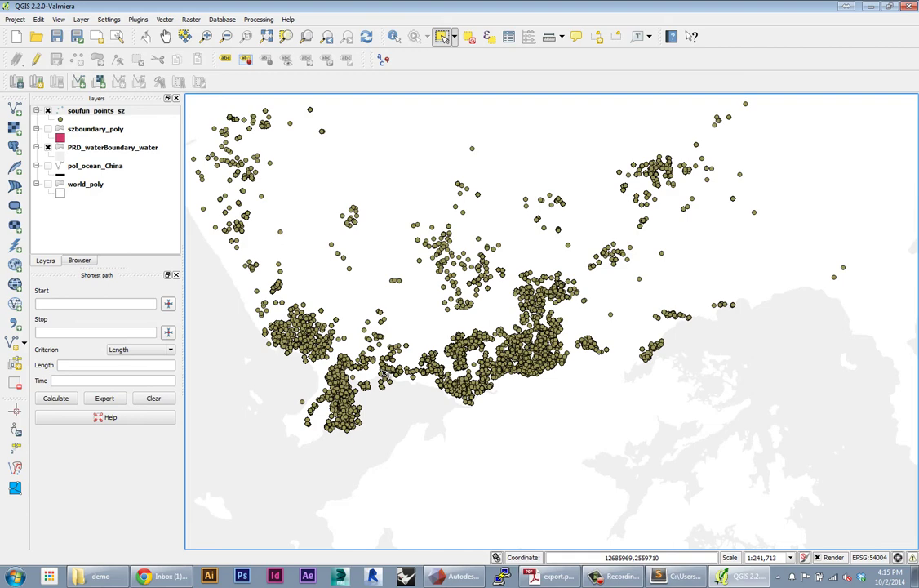
{"action": "scroll", "coordinate": [421, 350], "scroll_direction": "up", "scroll_amount": 3}
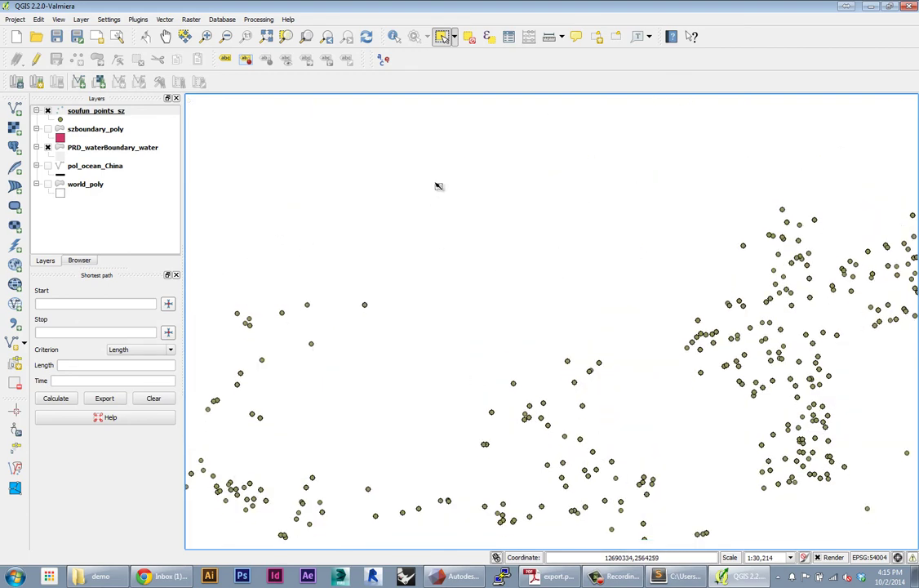
{"action": "scroll", "coordinate": [523, 186], "scroll_direction": "up", "scroll_amount": 1}
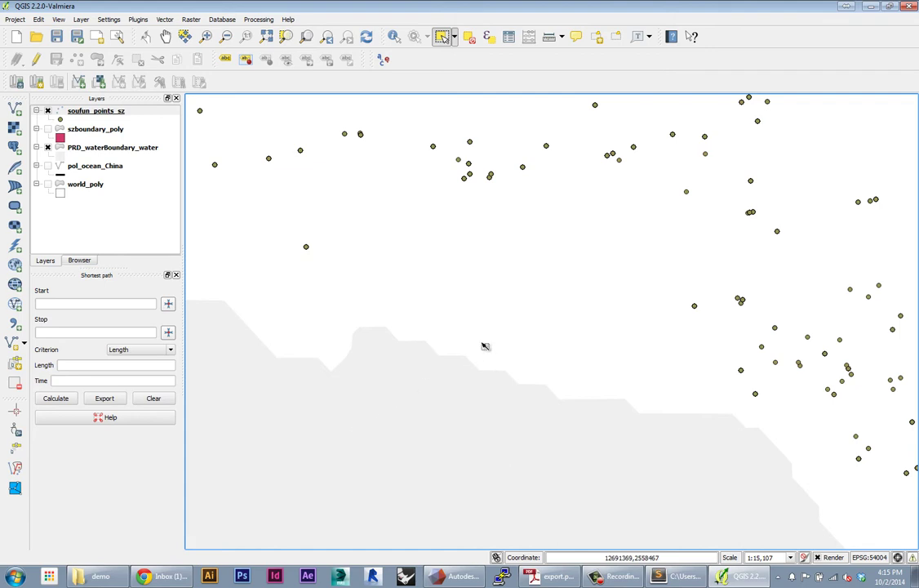
{"action": "left_click", "coordinate": [113, 20]}
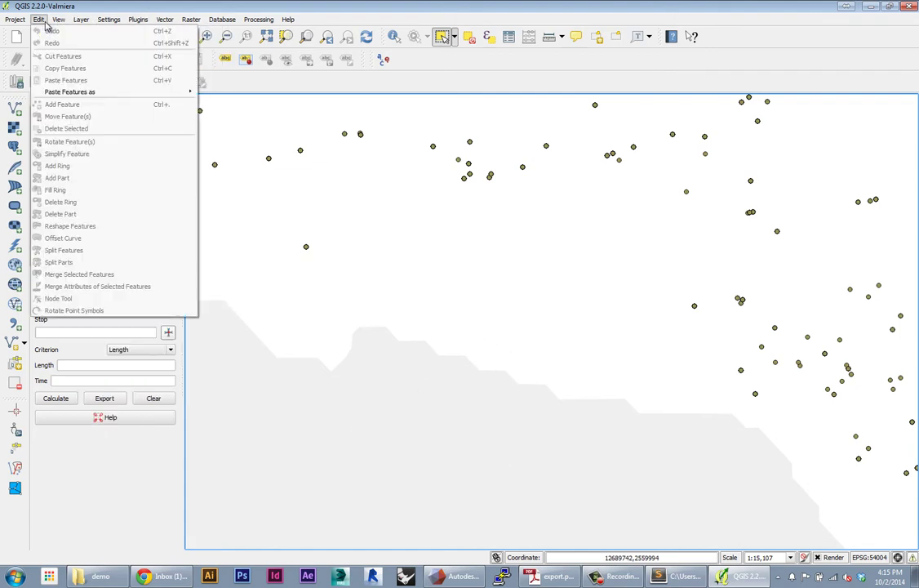
Measure a line between two nearby points on the map, reading about 491 m
{"action": "mouse_move", "coordinate": [104, 107]}
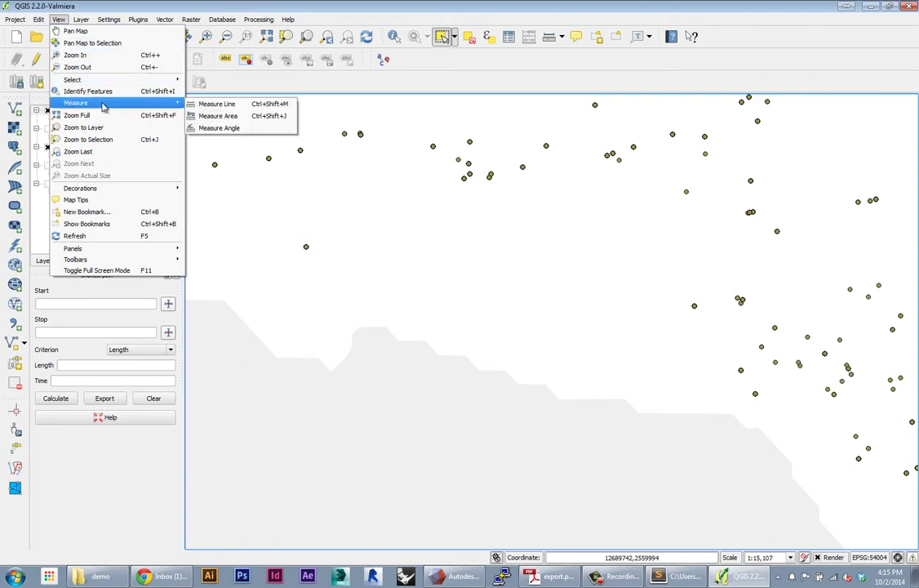
{"action": "left_click", "coordinate": [214, 104]}
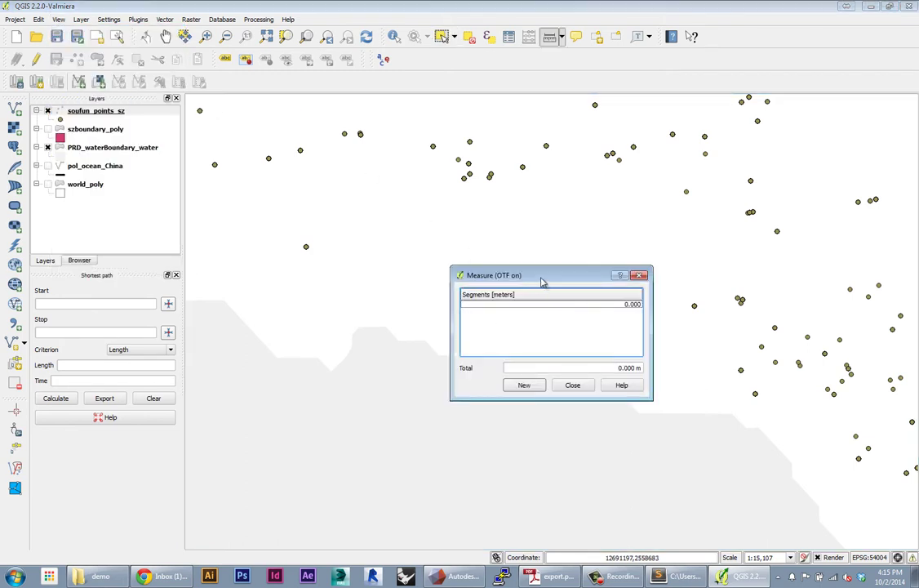
{"action": "left_click_drag", "start_coordinate": [541, 277], "coordinate": [632, 201]}
{"action": "left_click", "coordinate": [457, 304]}
{"action": "left_click", "coordinate": [464, 303]}
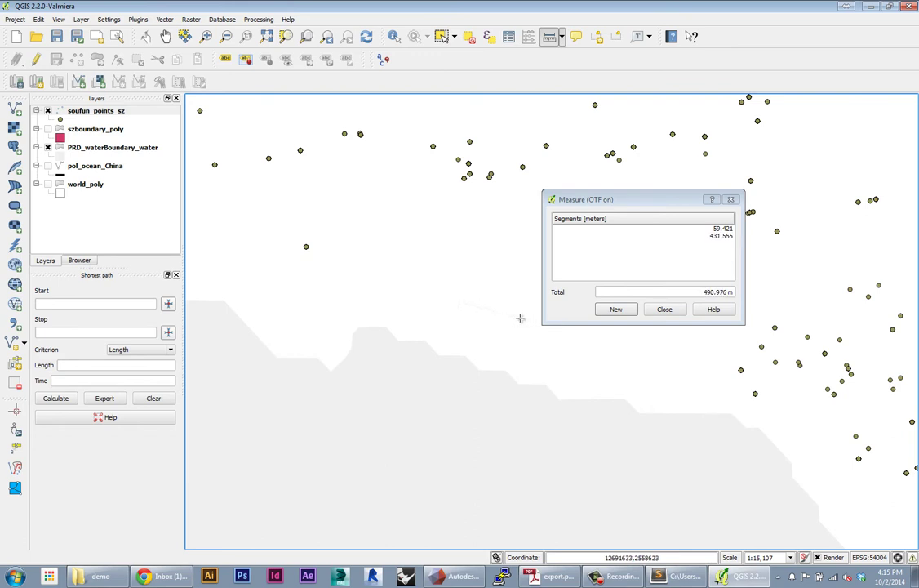
{"action": "left_click", "coordinate": [663, 310]}
Zoom out to show the whole spread of soufun_points_sz housing points
{"action": "scroll", "coordinate": [367, 299], "scroll_direction": "down", "scroll_amount": 1}
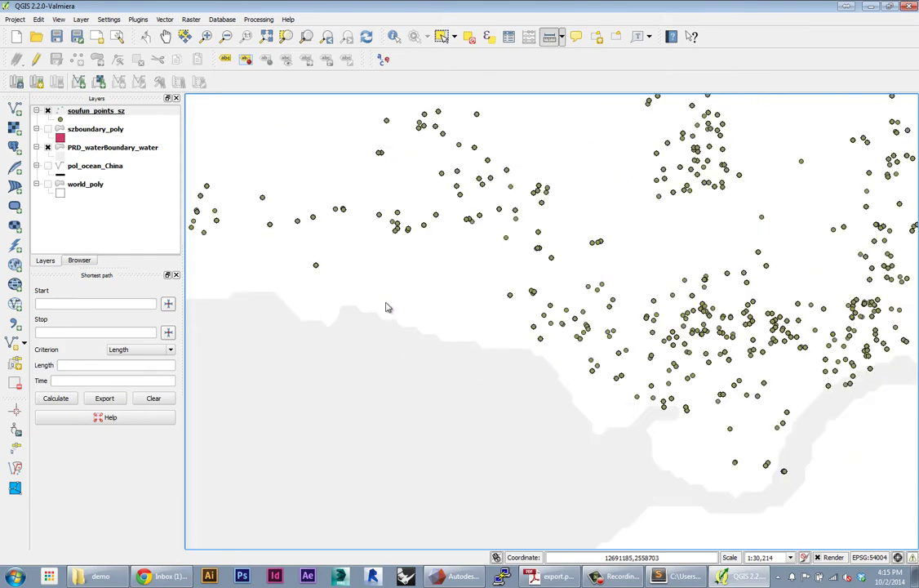
{"action": "scroll", "coordinate": [396, 249], "scroll_direction": "down", "scroll_amount": 1}
{"action": "scroll", "coordinate": [554, 255], "scroll_direction": "down", "scroll_amount": 1}
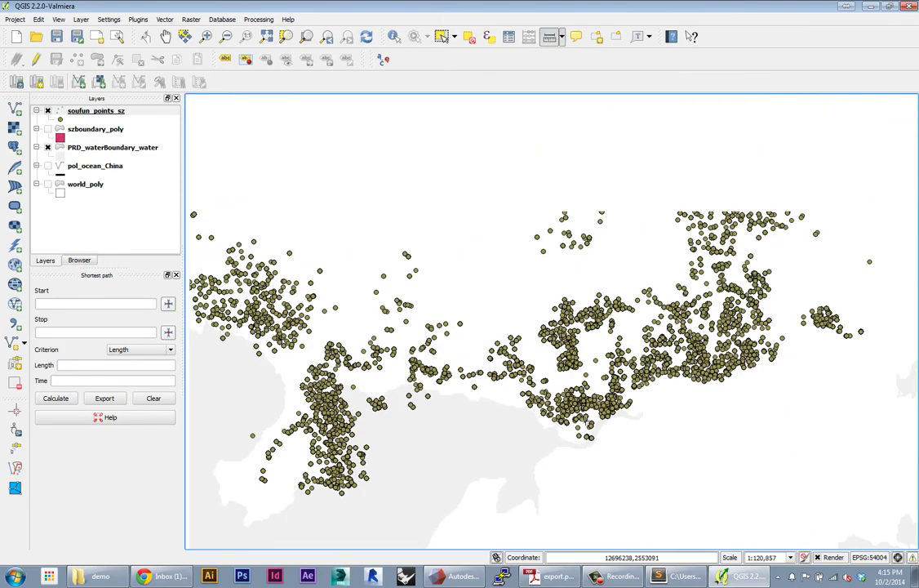
{"action": "scroll", "coordinate": [530, 371], "scroll_direction": "down", "scroll_amount": 1}
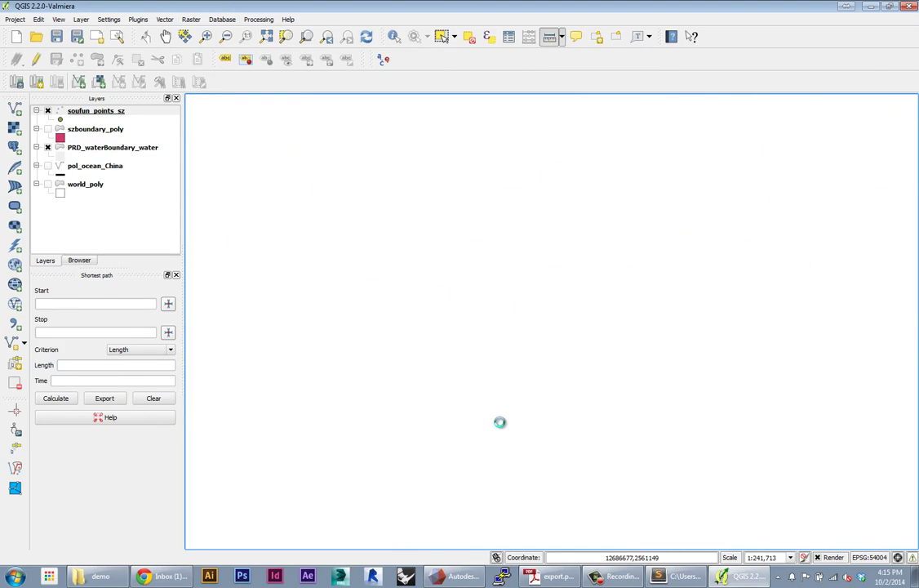
{"action": "scroll", "coordinate": [462, 257], "scroll_direction": "down", "scroll_amount": 1}
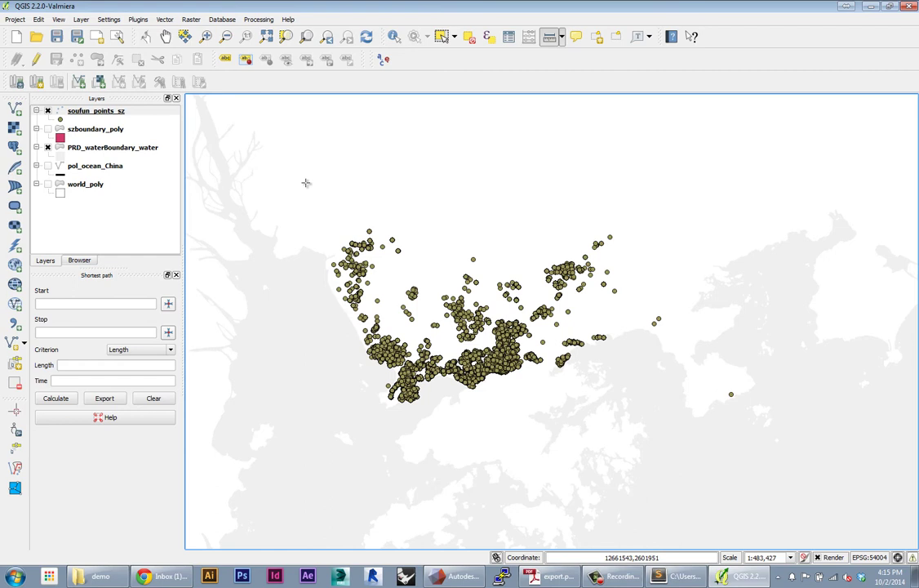
Draw a Zoom In box around the cluster of Shenzhen housing points
{"action": "left_click", "coordinate": [205, 36]}
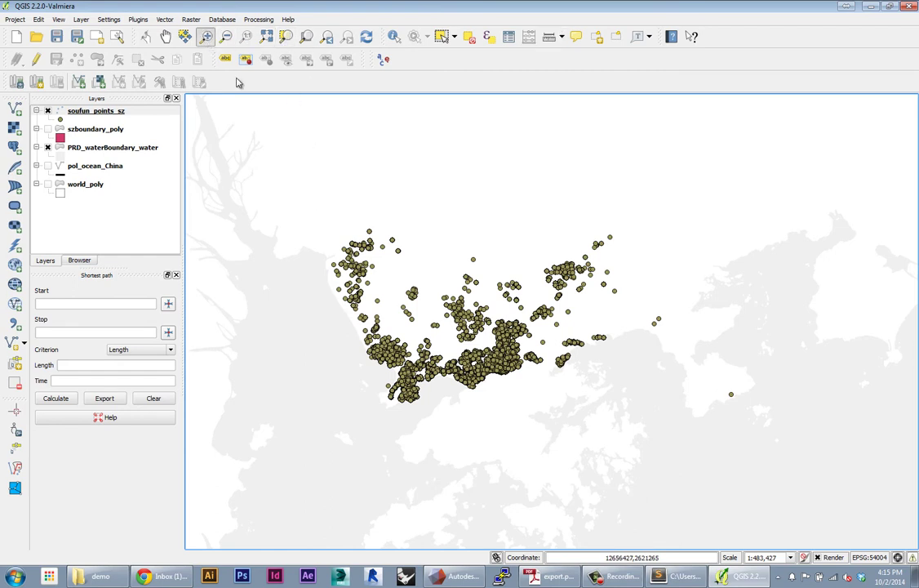
{"action": "left_click_drag", "start_coordinate": [313, 209], "coordinate": [779, 450]}
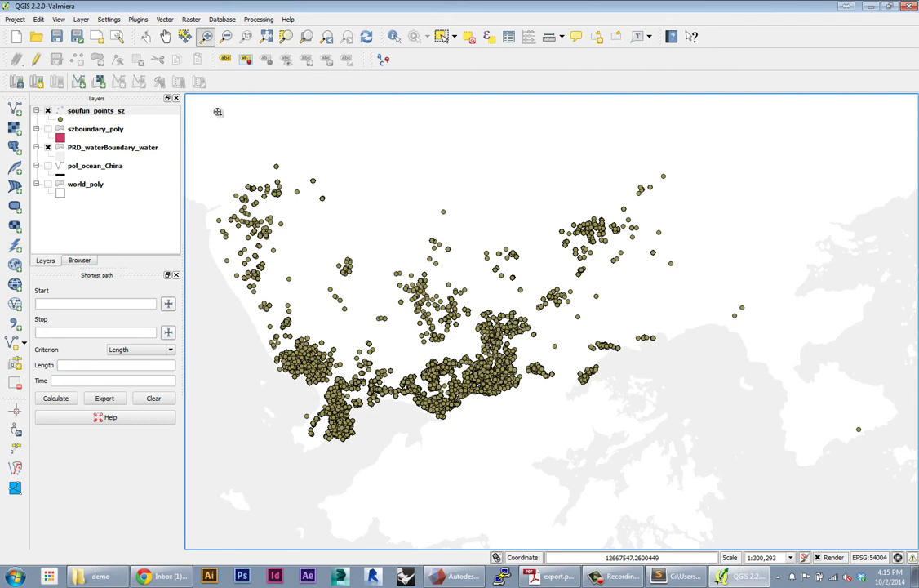
Open Vector > Research Tools > Vector grid, keeping soufun_points_sz as the grid extent layer
{"action": "mouse_move", "coordinate": [739, 577]}
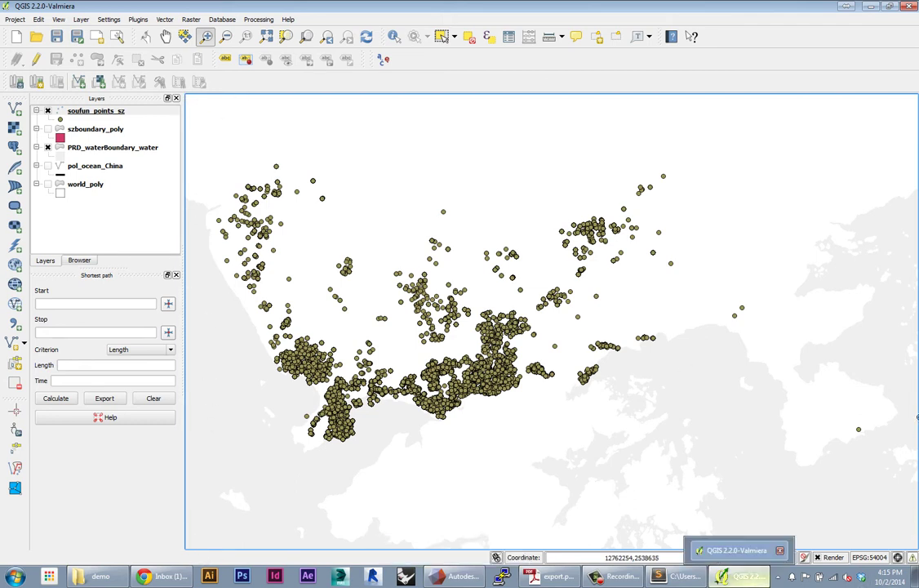
{"action": "left_click", "coordinate": [168, 20]}
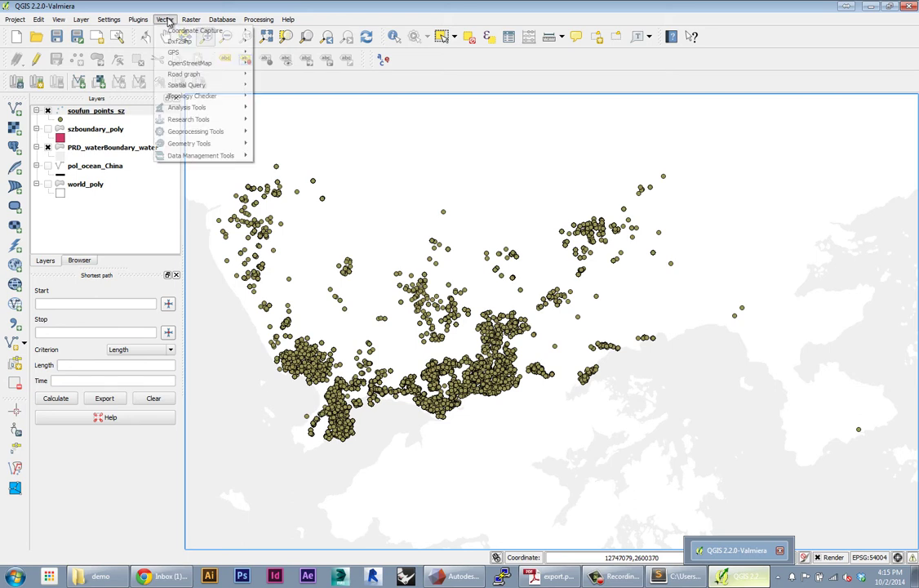
{"action": "mouse_move", "coordinate": [194, 119]}
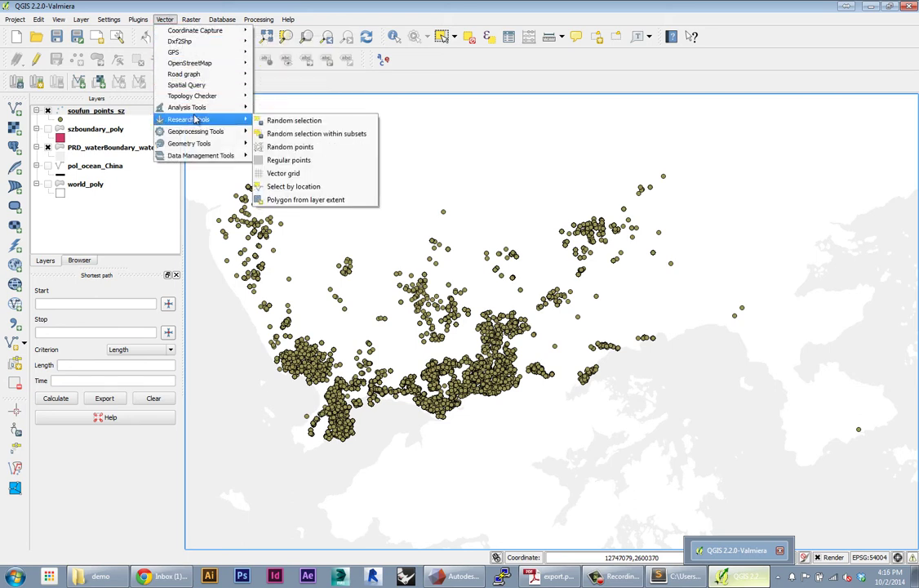
{"action": "left_click", "coordinate": [289, 177]}
{"action": "left_click_drag", "start_coordinate": [464, 142], "coordinate": [654, 170]}
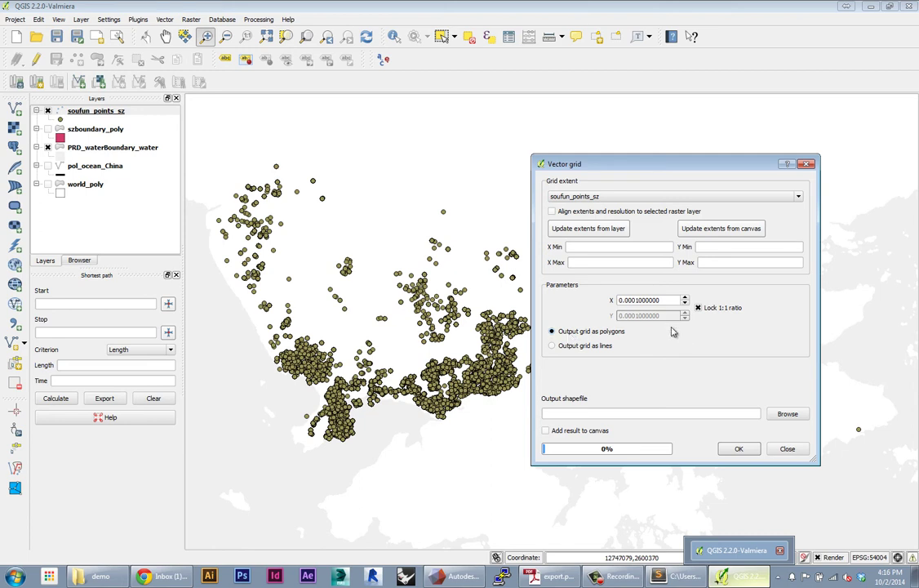
{"action": "left_click", "coordinate": [576, 196]}
{"action": "left_click", "coordinate": [577, 206]}
{"action": "left_click", "coordinate": [568, 196]}
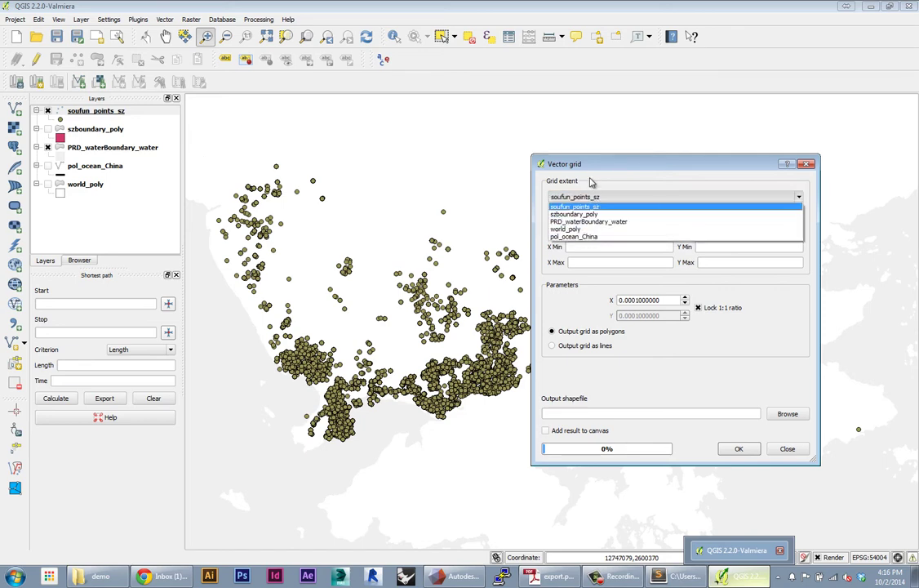
{"action": "left_click", "coordinate": [592, 181]}
{"action": "left_click_drag", "start_coordinate": [591, 164], "coordinate": [497, 188]}
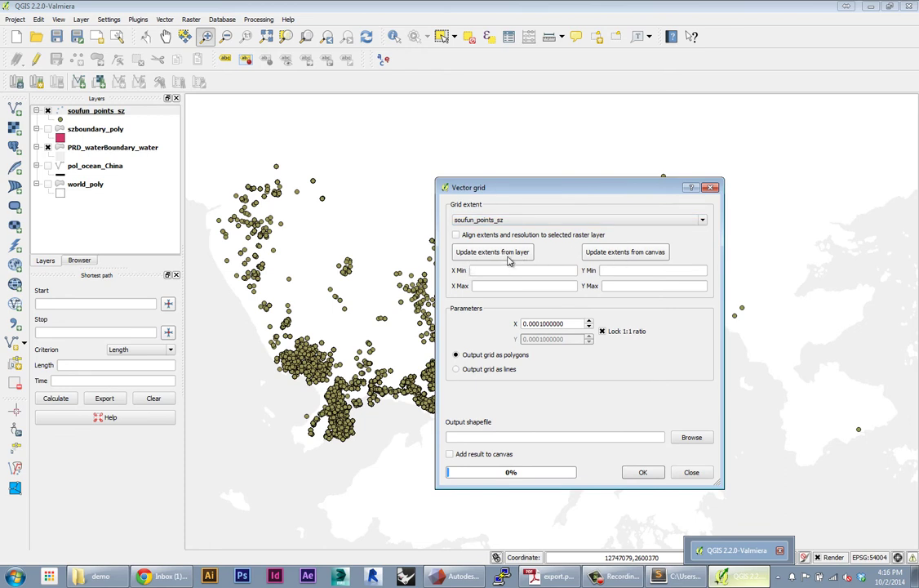
Take the grid extent from the canvas and set X and Y spacing to 500 with the 1:1 lock
{"action": "left_click", "coordinate": [625, 254]}
{"action": "left_click_drag", "start_coordinate": [600, 188], "coordinate": [587, 161]}
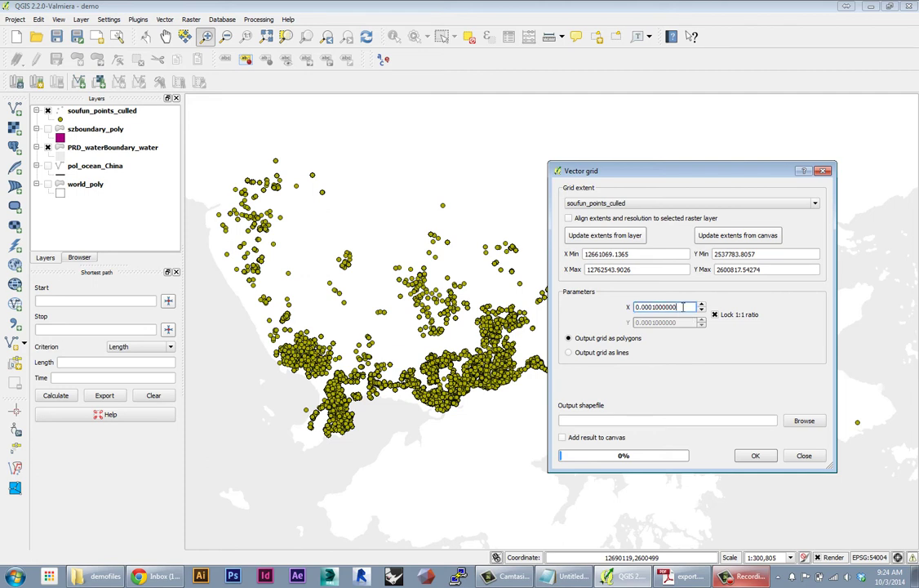
{"action": "left_click_drag", "start_coordinate": [682, 309], "coordinate": [636, 309]}
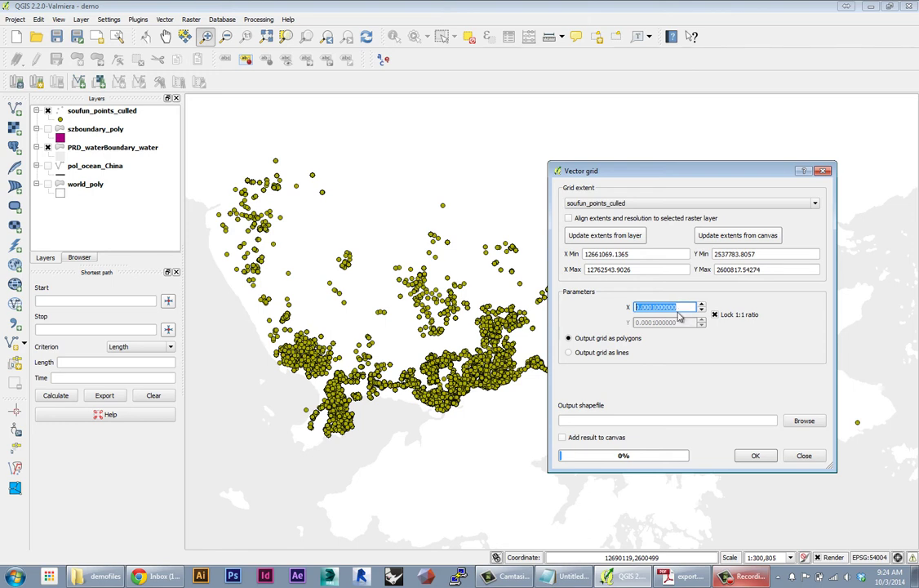
{"action": "type", "text": "500"}
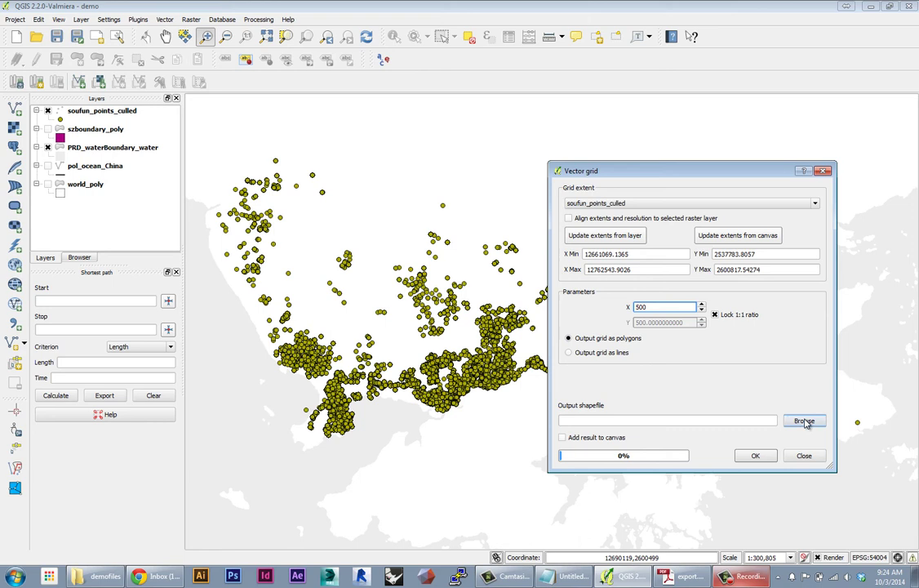
Save the grid as grid.shp on the Desktop, add it to the canvas, and run it
{"action": "left_click", "coordinate": [804, 421]}
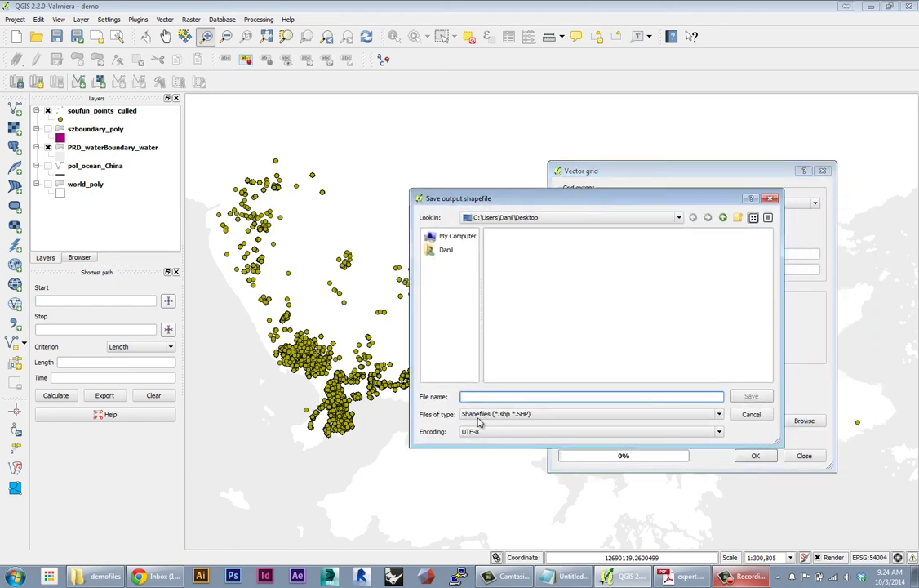
{"action": "type", "text": "grid"}
{"action": "left_click", "coordinate": [751, 396]}
{"action": "left_click", "coordinate": [572, 440]}
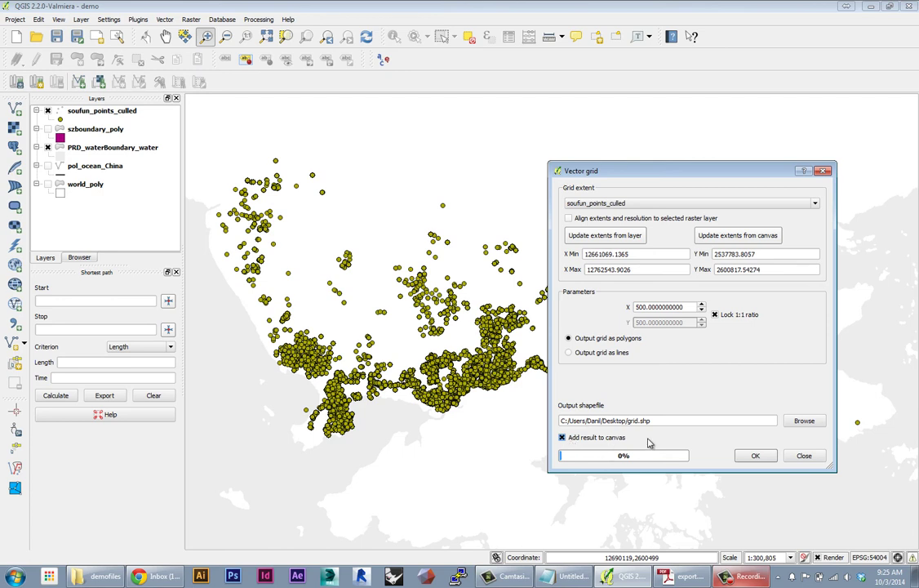
{"action": "left_click", "coordinate": [760, 457]}
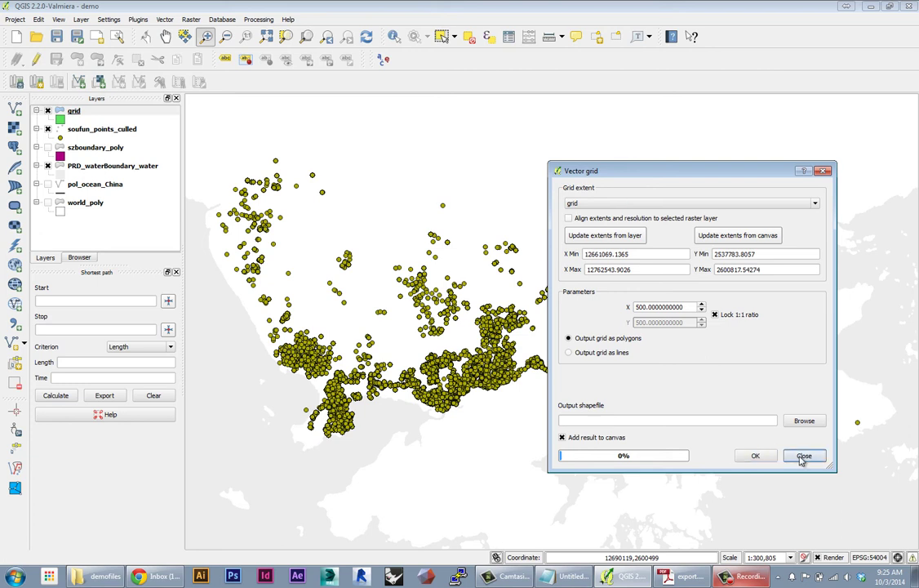
Close the Vector grid dialog, leaving the grid layer above soufun_points_culled
{"action": "left_click", "coordinate": [805, 457]}
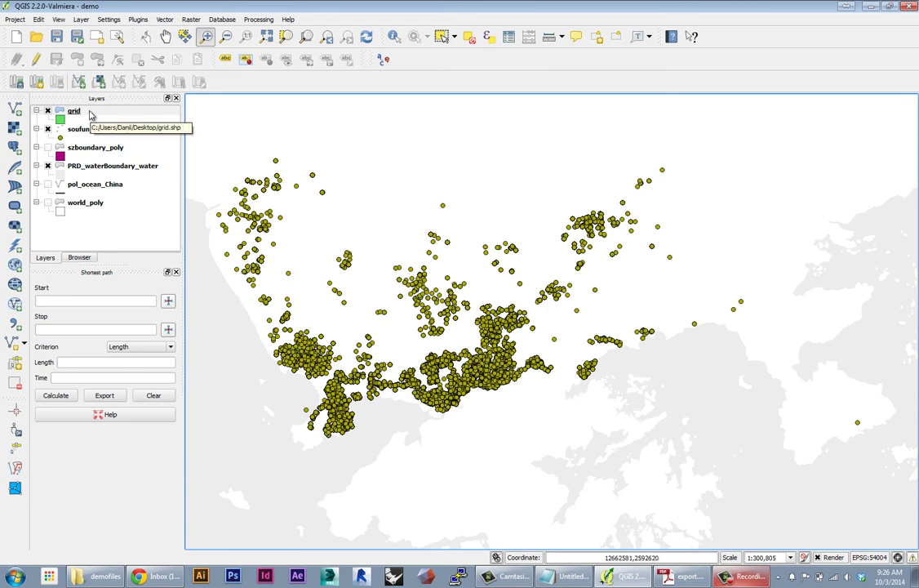
Change the grid layer's coordinate system from WGS 84 to World_Mercator (EPSG:54004) in its layer properties
{"action": "double_click", "coordinate": [72, 115]}
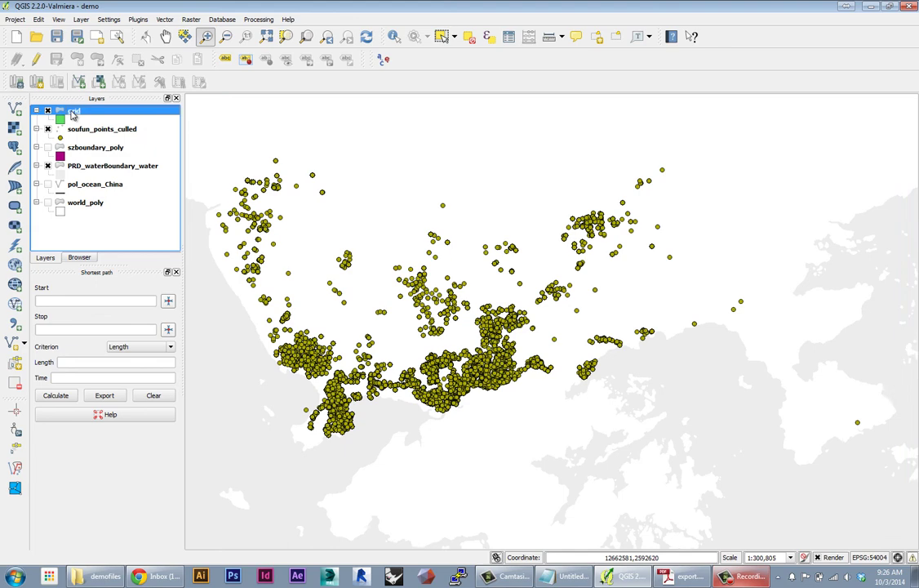
{"action": "left_click_drag", "start_coordinate": [92, 353], "coordinate": [300, 184]}
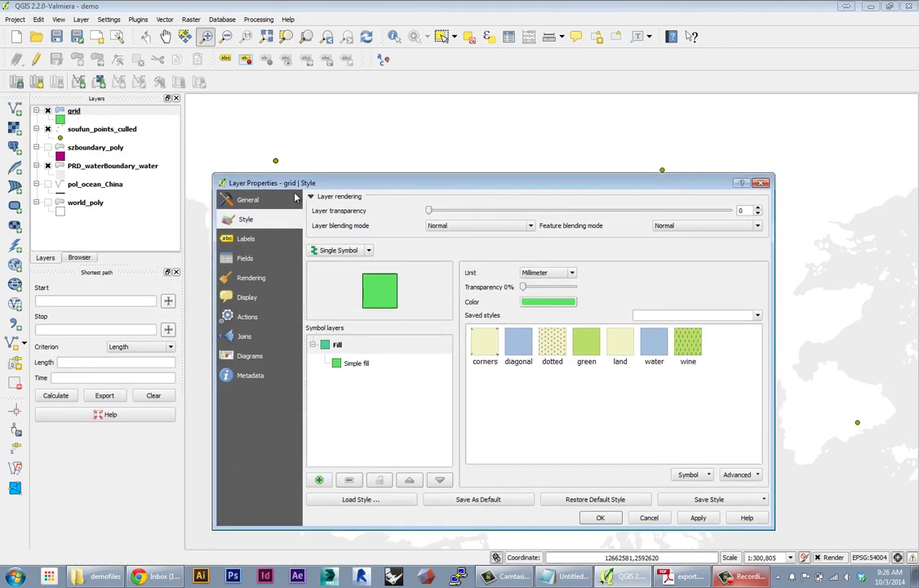
{"action": "left_click", "coordinate": [249, 203]}
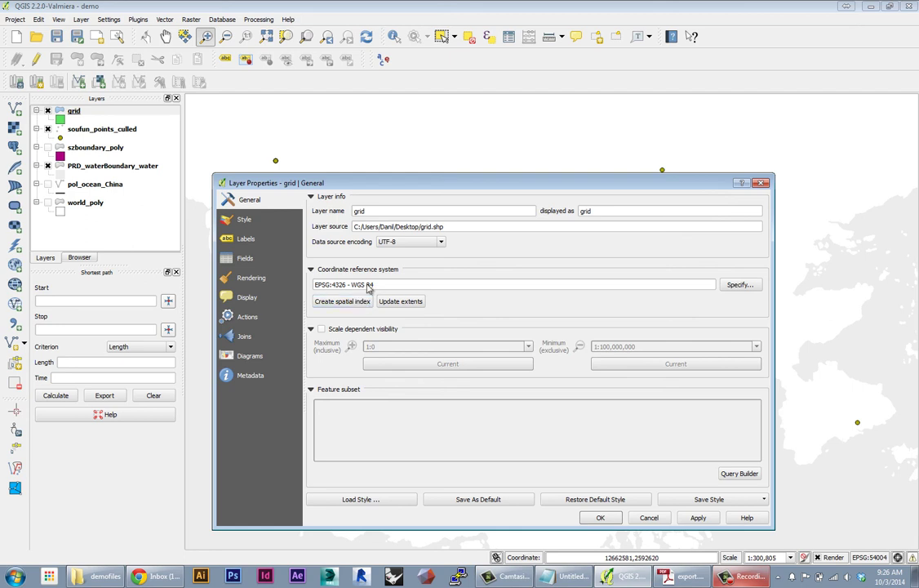
{"action": "left_click", "coordinate": [740, 284]}
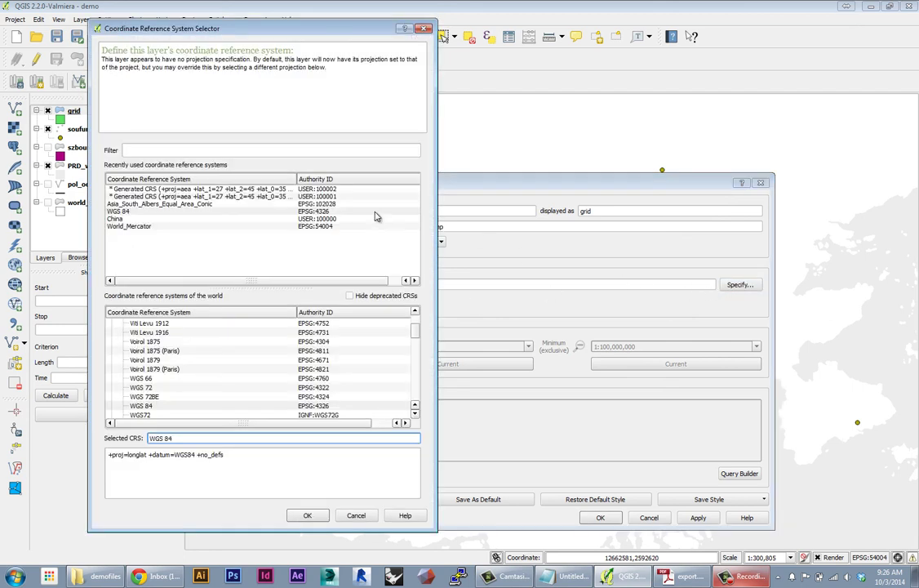
{"action": "left_click", "coordinate": [133, 226]}
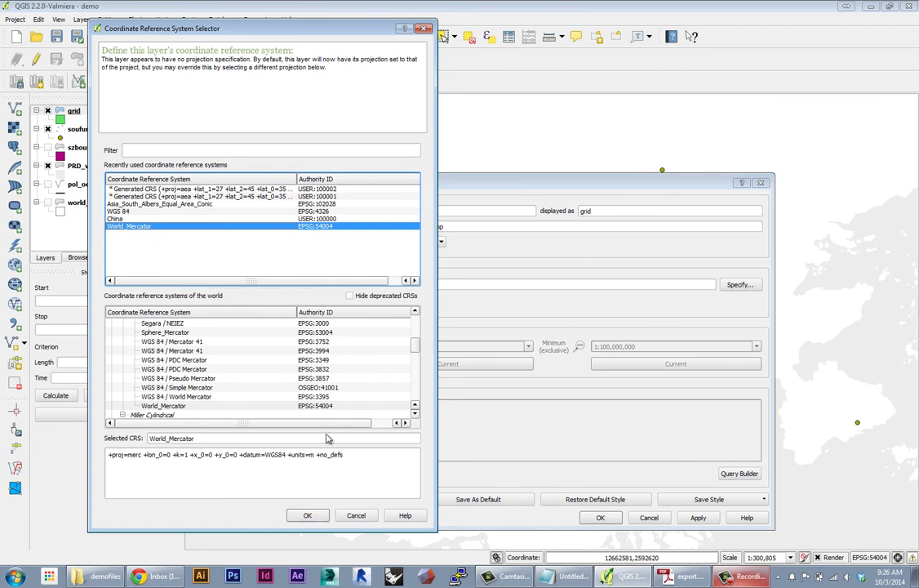
{"action": "left_click", "coordinate": [307, 515]}
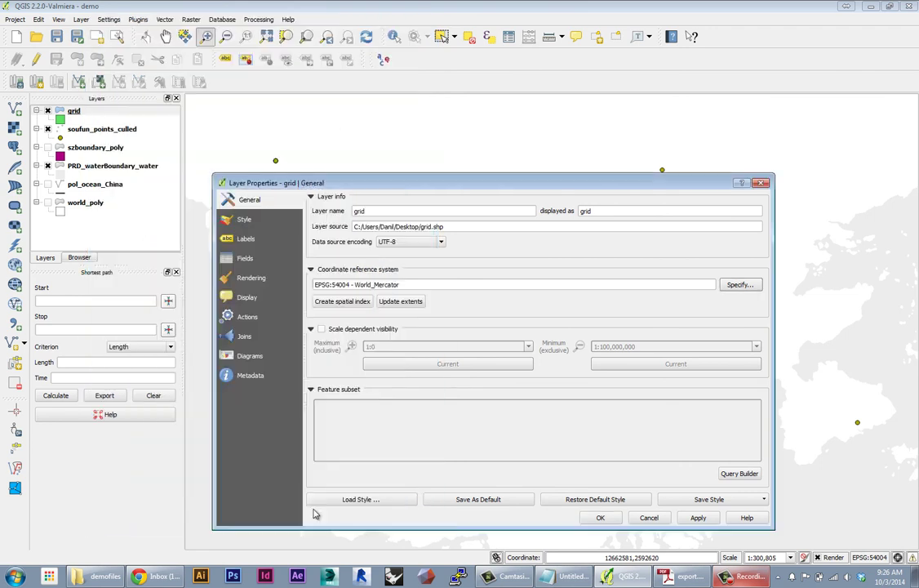
{"action": "left_click", "coordinate": [698, 517]}
{"action": "left_click_drag", "start_coordinate": [596, 190], "coordinate": [587, 183]}
{"action": "left_click", "coordinate": [591, 510]}
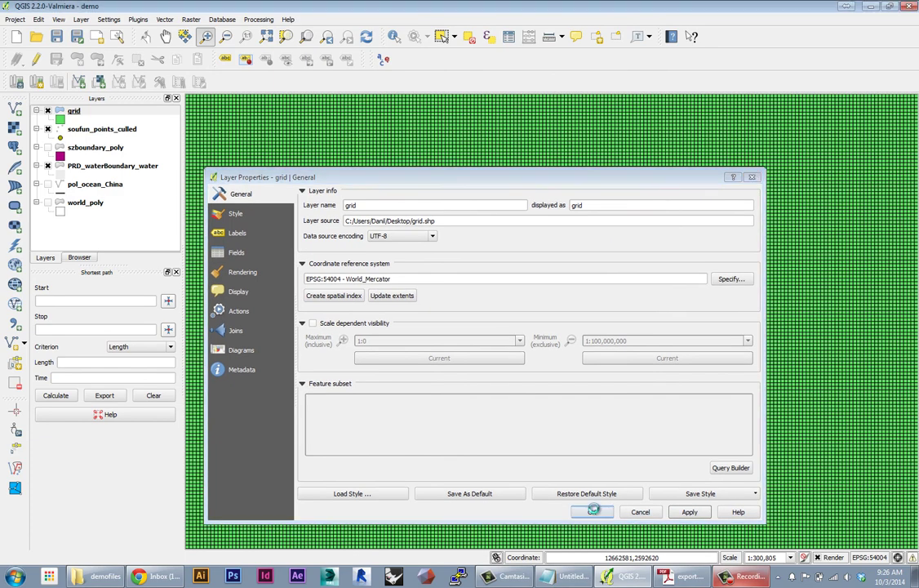
Zoom into the grid and measure a line across one cell, reading about 497.649 m
{"action": "scroll", "coordinate": [582, 275], "scroll_direction": "down", "scroll_amount": 1}
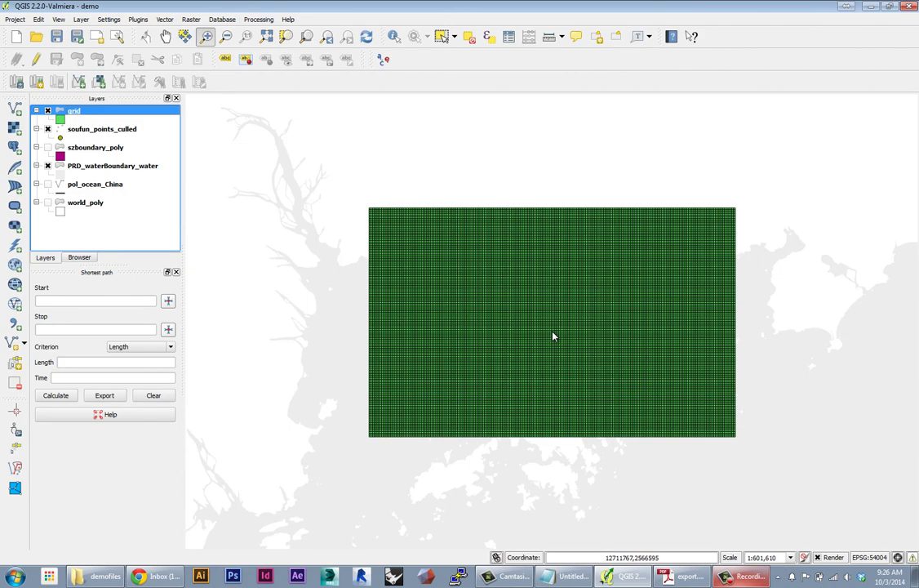
{"action": "scroll", "coordinate": [521, 361], "scroll_direction": "up", "scroll_amount": 4}
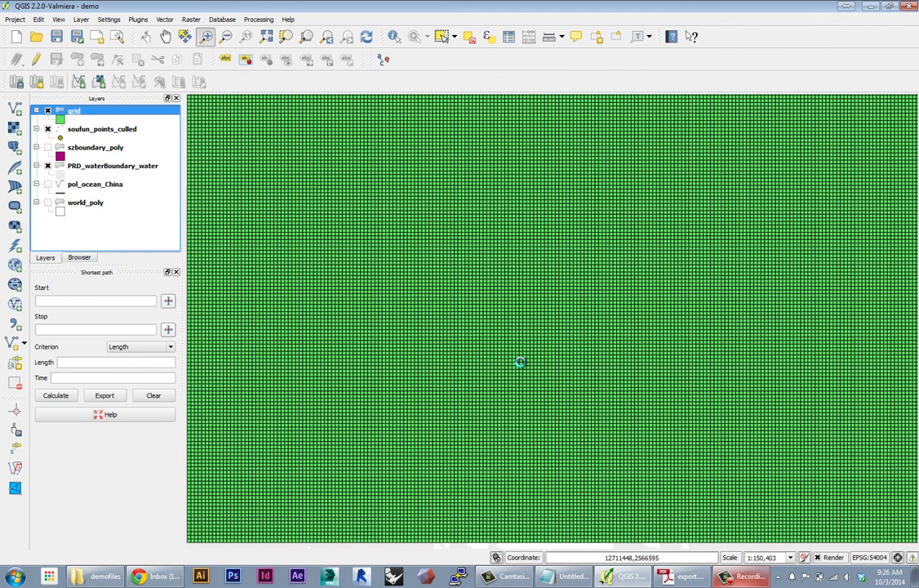
{"action": "scroll", "coordinate": [517, 360], "scroll_direction": "up", "scroll_amount": 1}
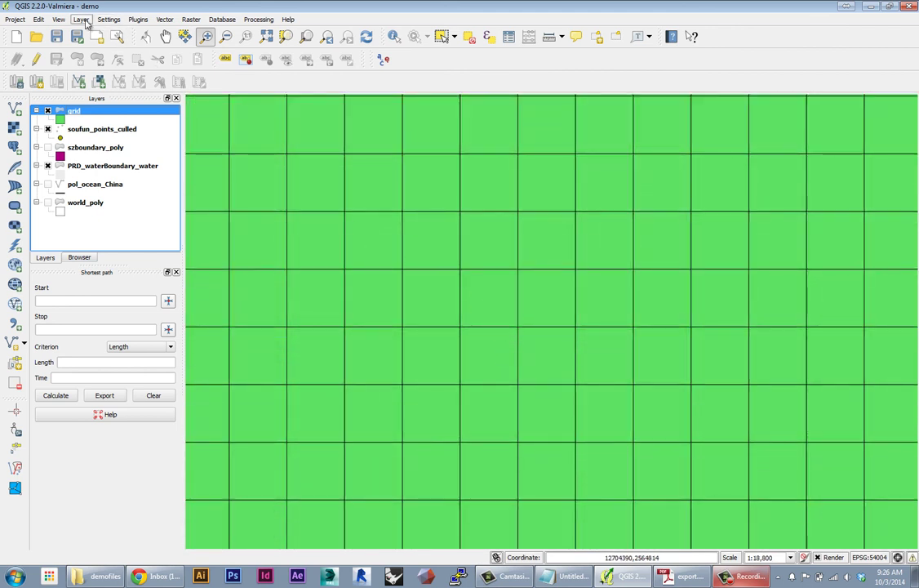
{"action": "left_click", "coordinate": [58, 20]}
{"action": "mouse_move", "coordinate": [71, 101]}
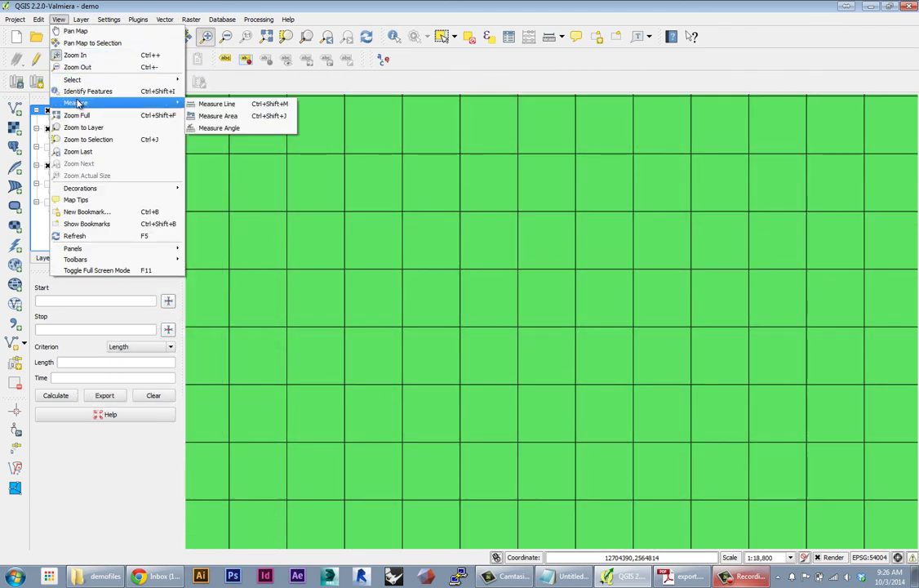
{"action": "left_click", "coordinate": [208, 101]}
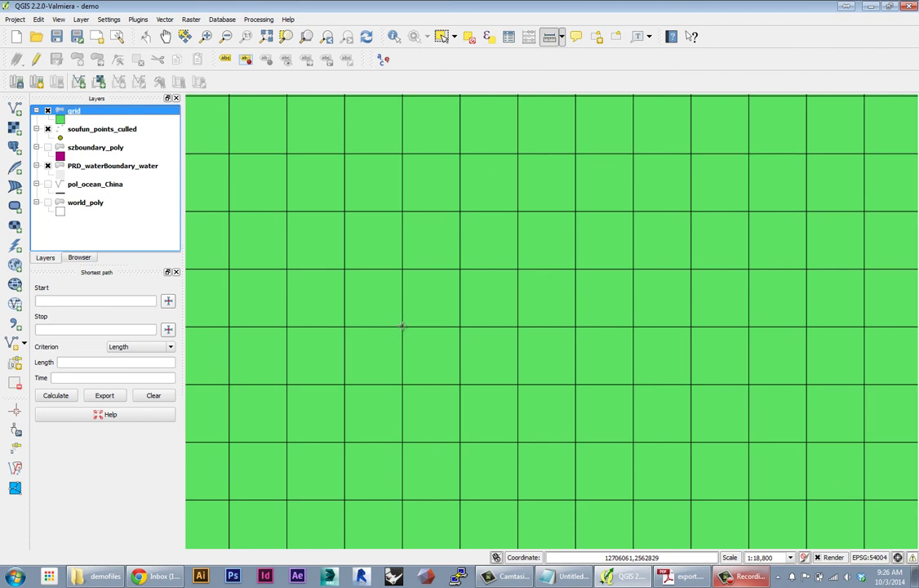
{"action": "left_click", "coordinate": [402, 327]}
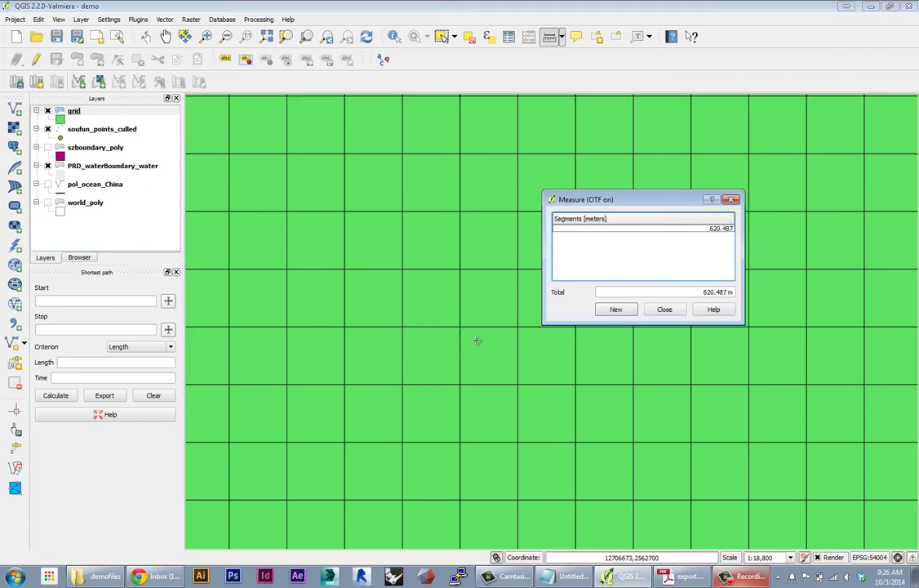
{"action": "key", "text": "Escape"}
{"action": "scroll", "coordinate": [431, 329], "scroll_direction": "down", "scroll_amount": 2}
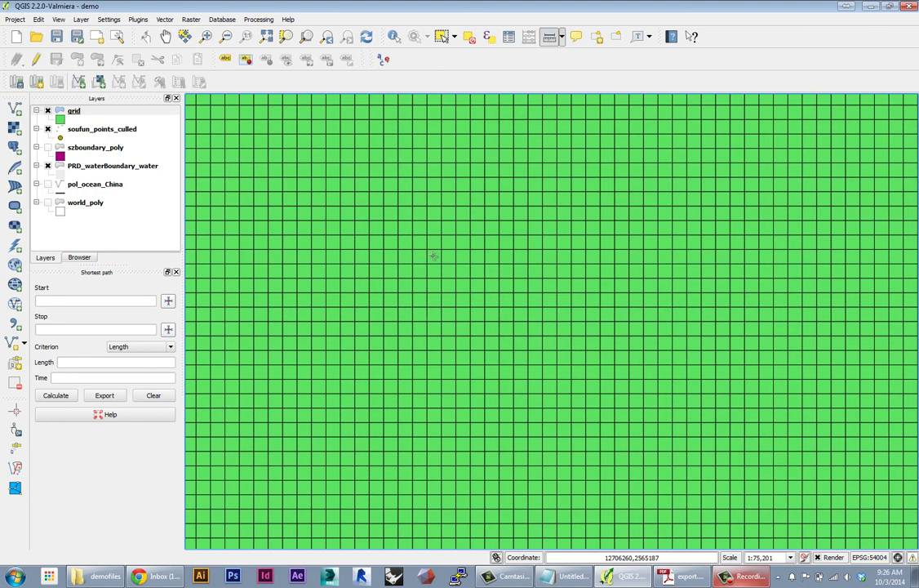